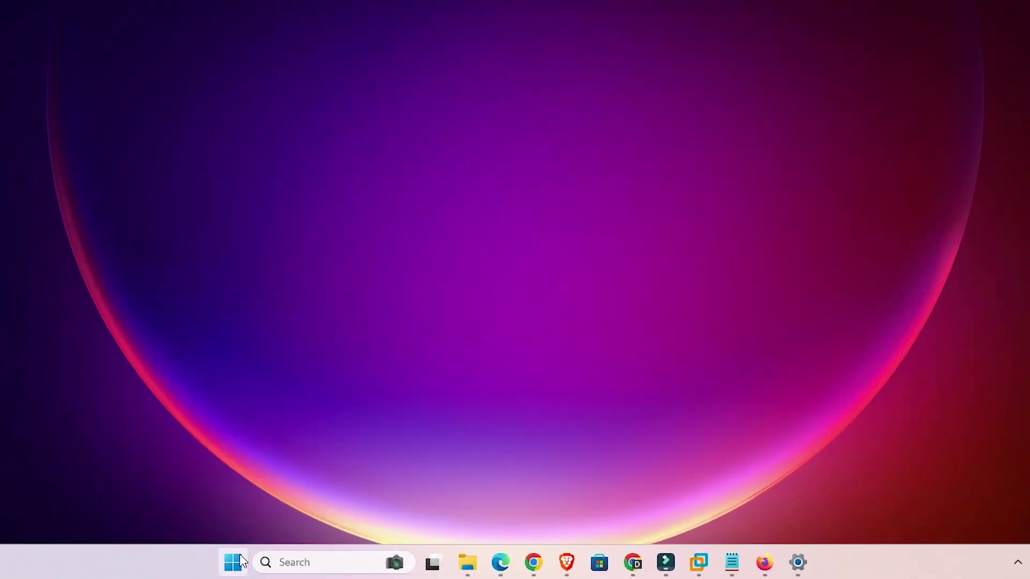
Search Start for 'p' and open the Printers & scanners page listing three printers.
{"action": "left_click", "coordinate": [313, 566]}
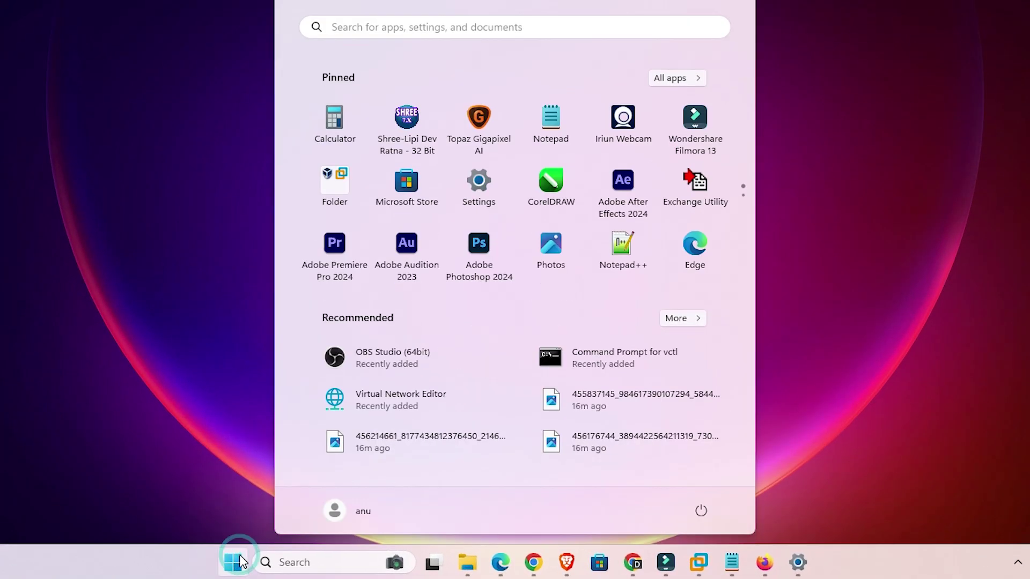
{"action": "type", "text": "pr"}
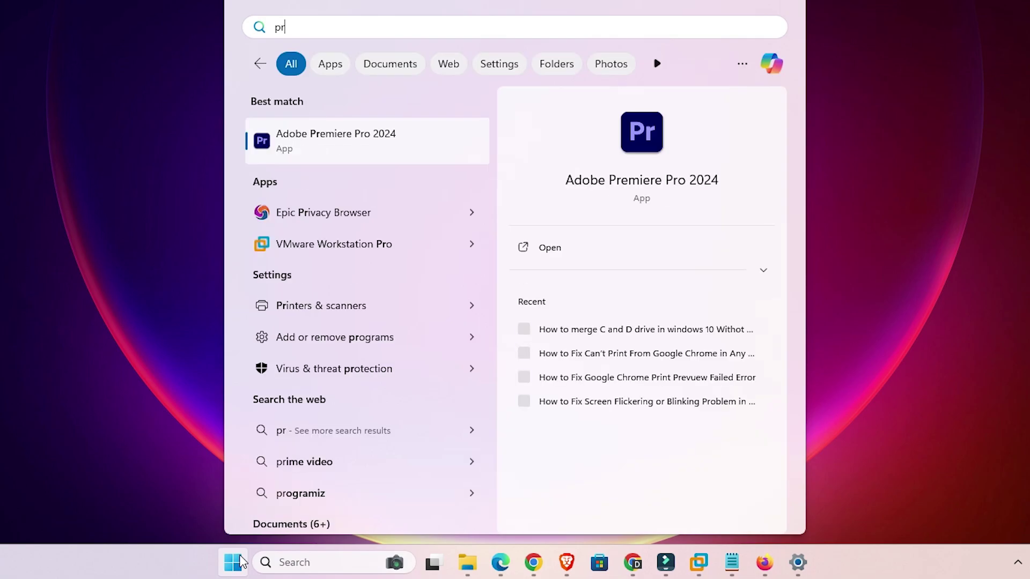
{"action": "key", "text": "BackSpace"}
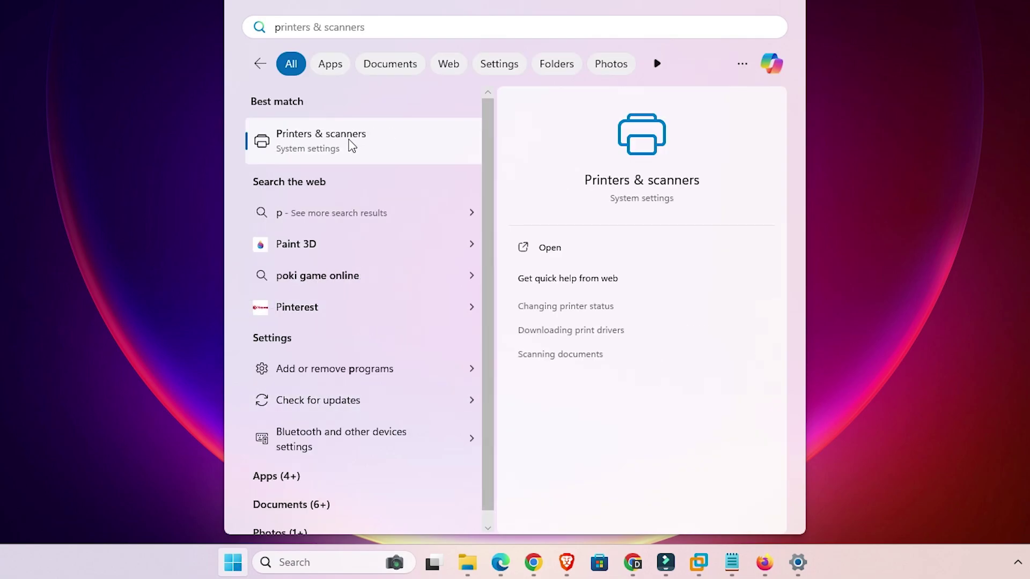
{"action": "left_click", "coordinate": [351, 145]}
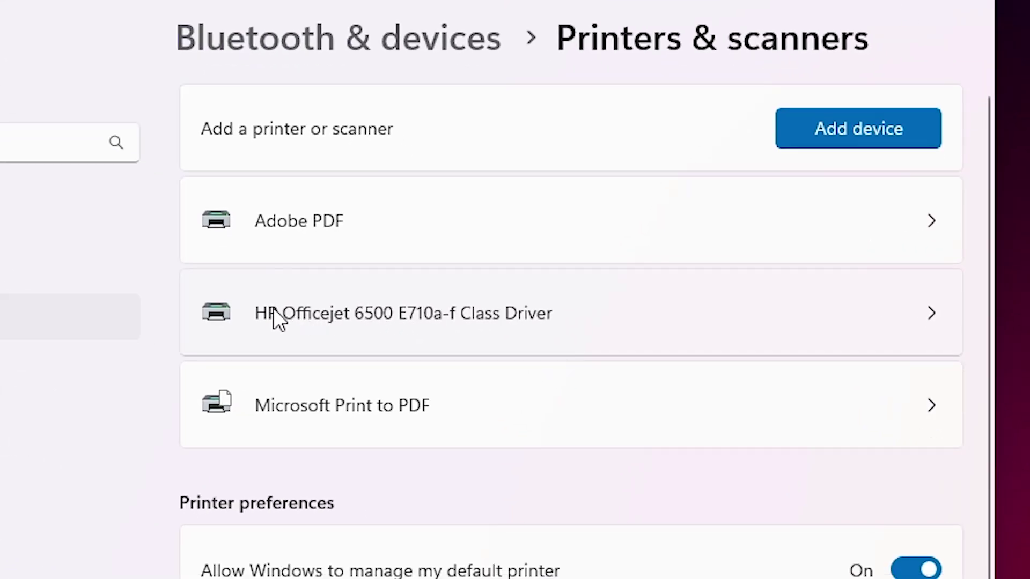
Select the HP Officejet 6500 E710a-f and open its Printing preferences dialog.
{"action": "left_click", "coordinate": [475, 329]}
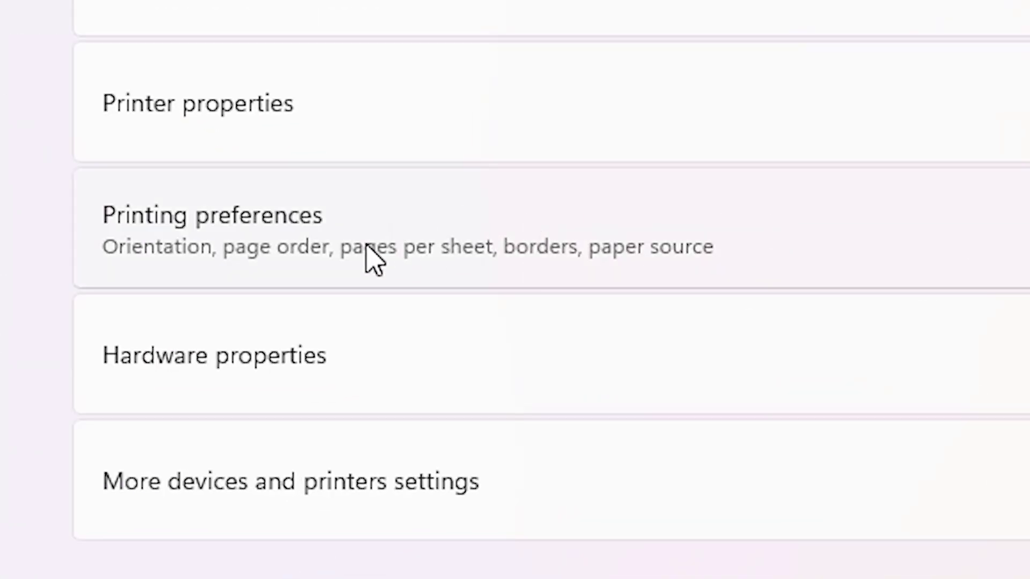
{"action": "left_click", "coordinate": [374, 259]}
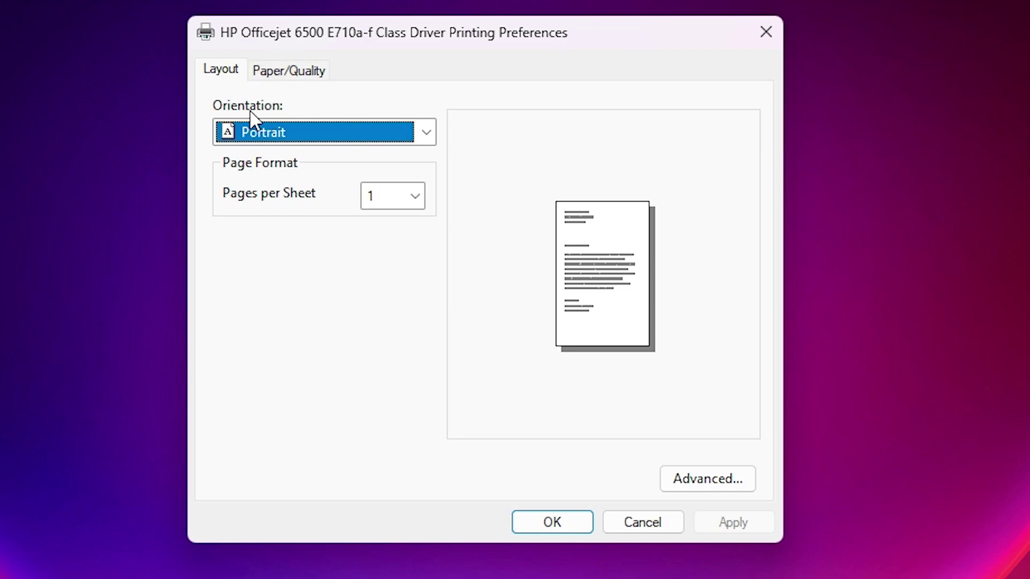
Set orientation to Landscape; try 9, 4 and 16 pages per sheet, then leave 1.
{"action": "left_click", "coordinate": [432, 134]}
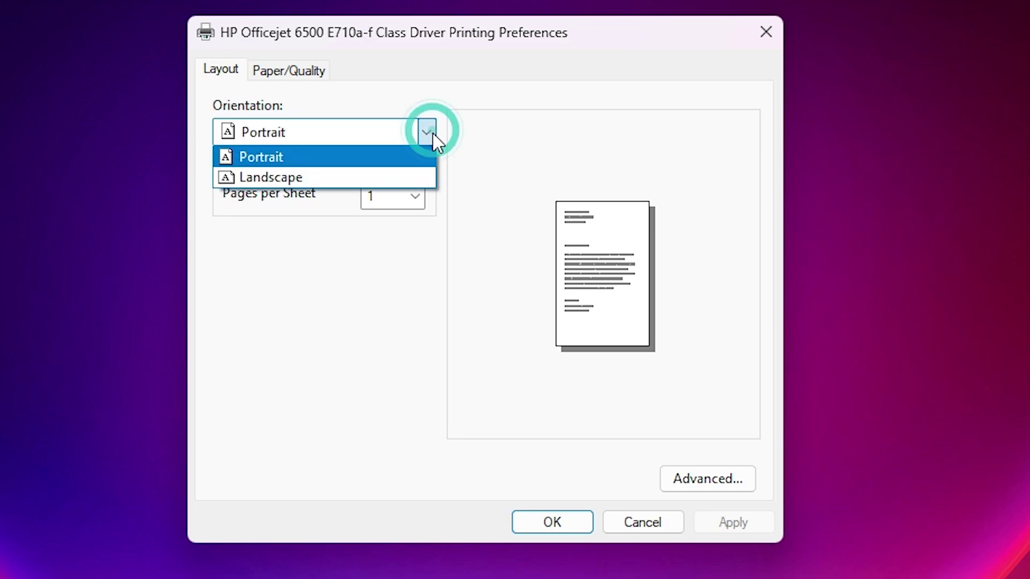
{"action": "left_click", "coordinate": [296, 177]}
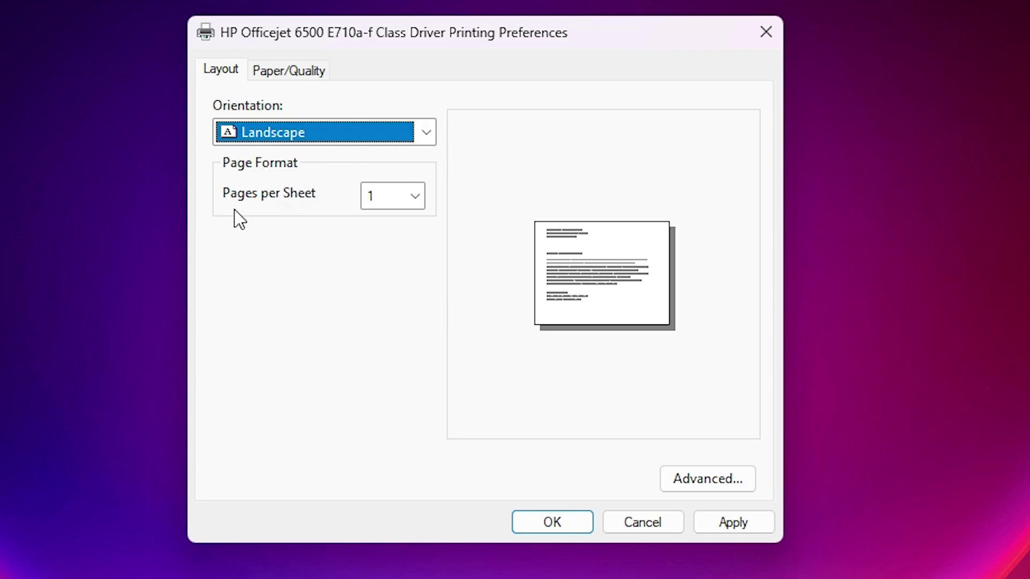
{"action": "left_click", "coordinate": [417, 194]}
{"action": "left_click", "coordinate": [384, 296]}
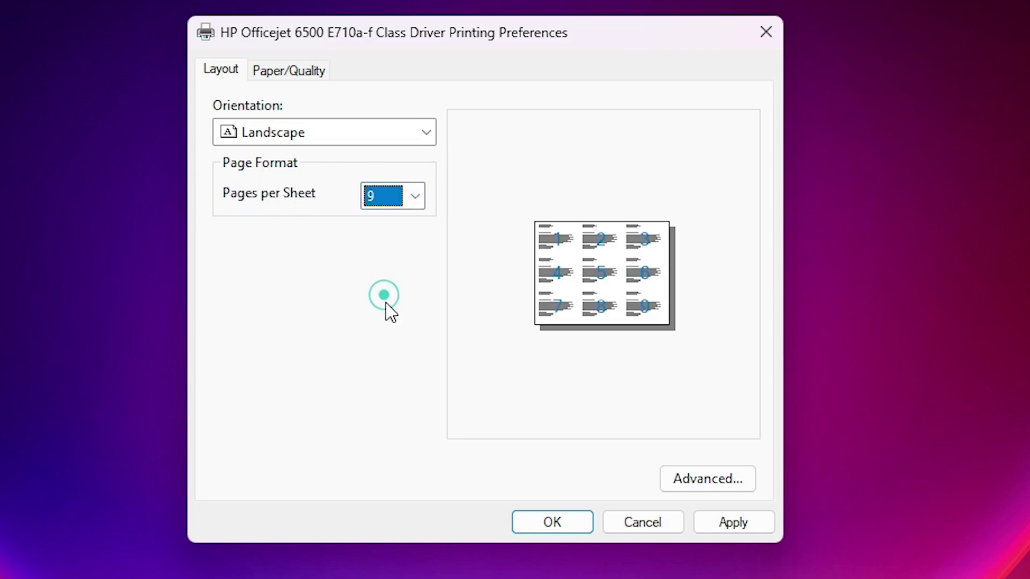
{"action": "left_click", "coordinate": [416, 196]}
{"action": "left_click", "coordinate": [378, 256]}
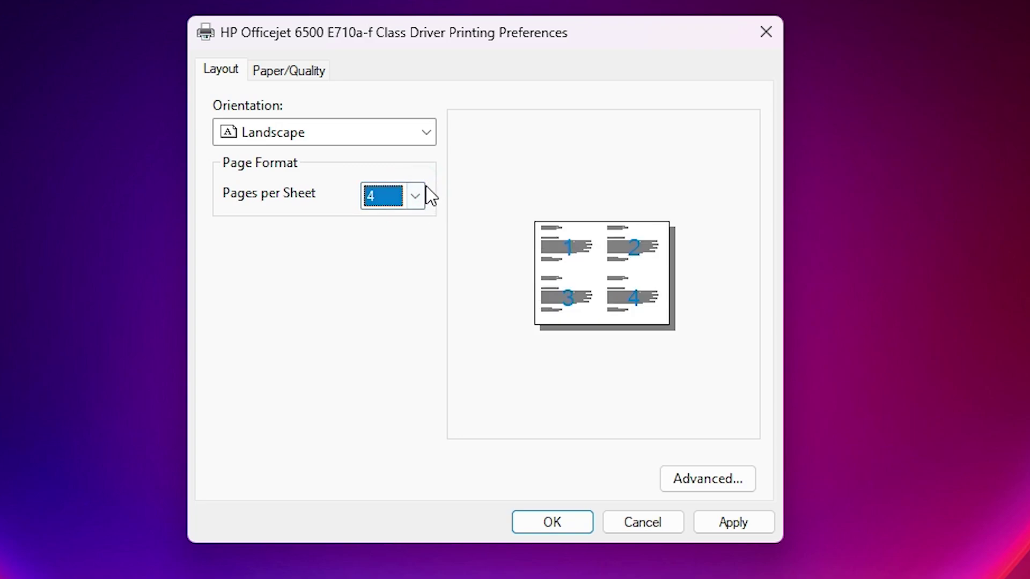
{"action": "left_click", "coordinate": [416, 197]}
{"action": "left_click", "coordinate": [383, 314]}
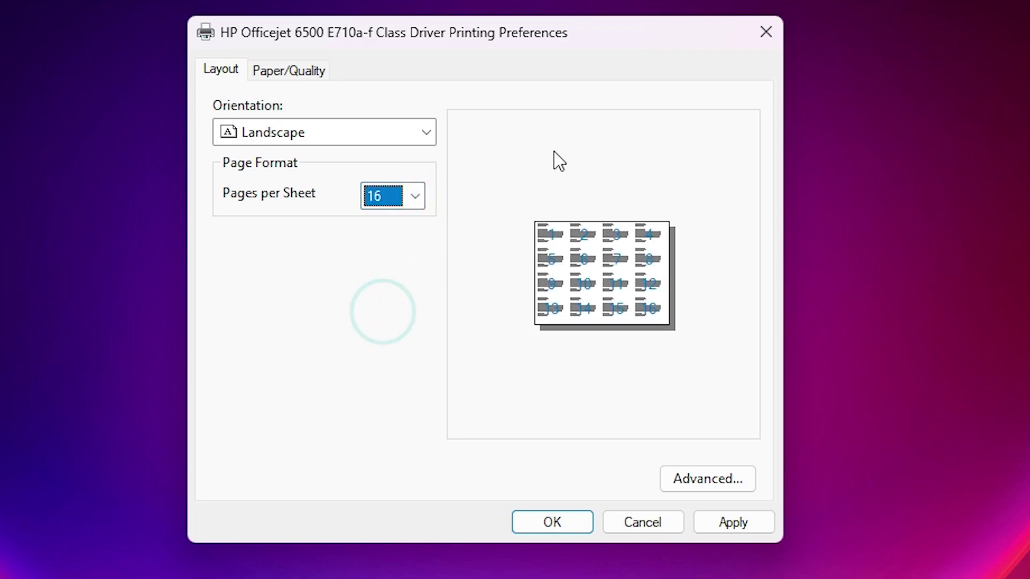
{"action": "left_click", "coordinate": [415, 196]}
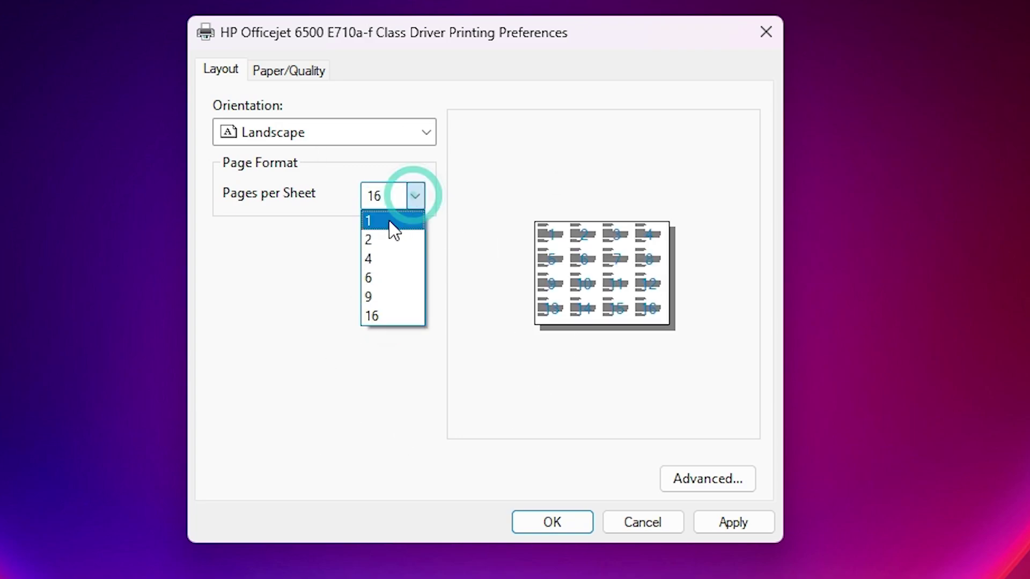
{"action": "left_click", "coordinate": [388, 220]}
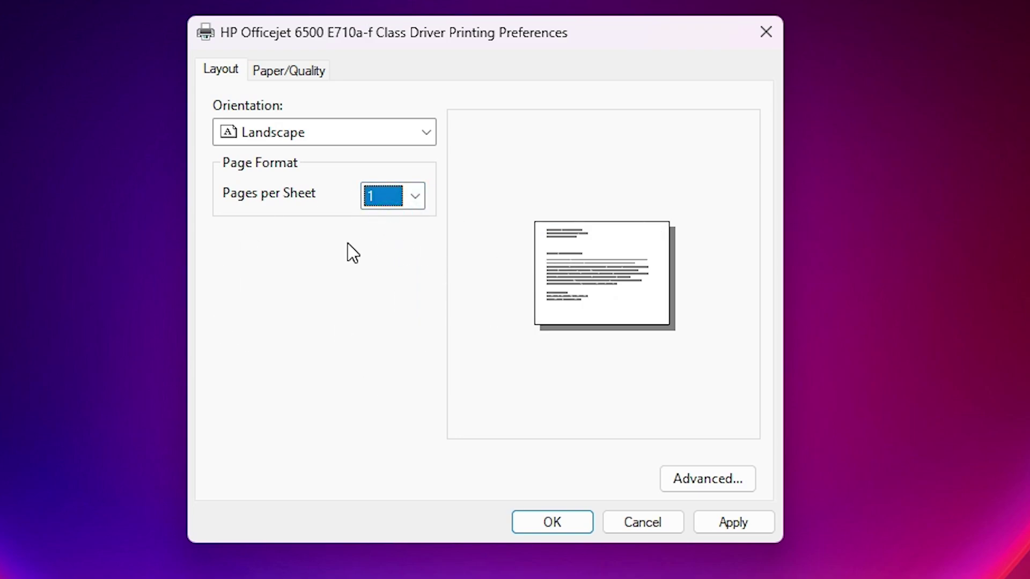
Confirm Paper Size stays A4 in Advanced Options from the Layout tab, then close them with OK.
{"action": "left_click", "coordinate": [297, 71]}
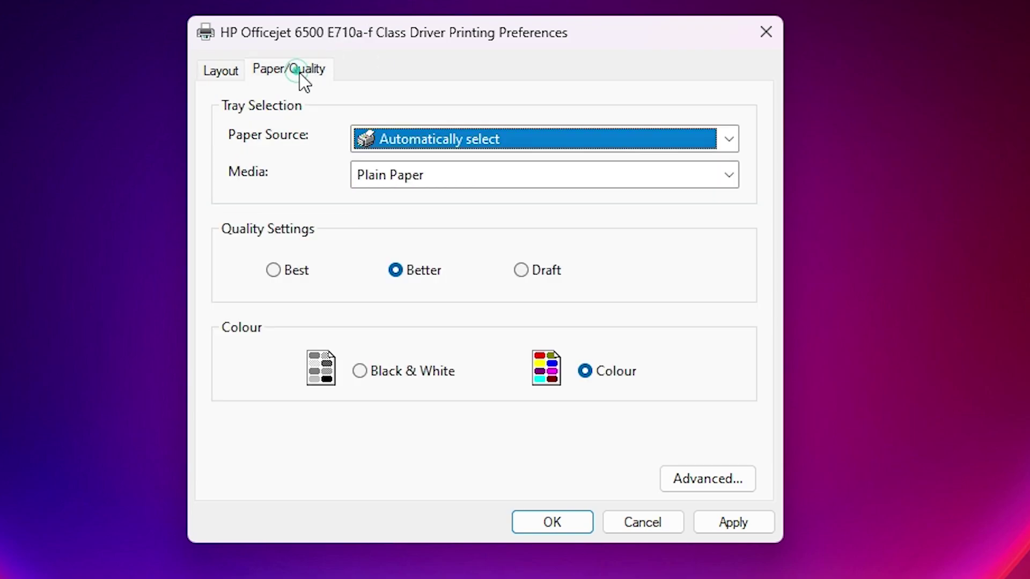
{"action": "left_click", "coordinate": [222, 67]}
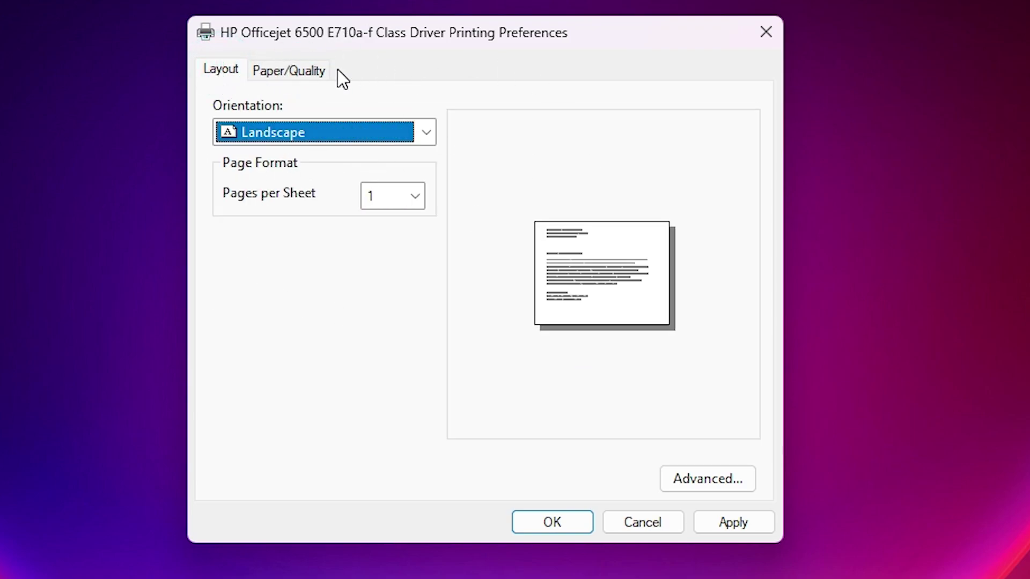
{"action": "left_click", "coordinate": [725, 472]}
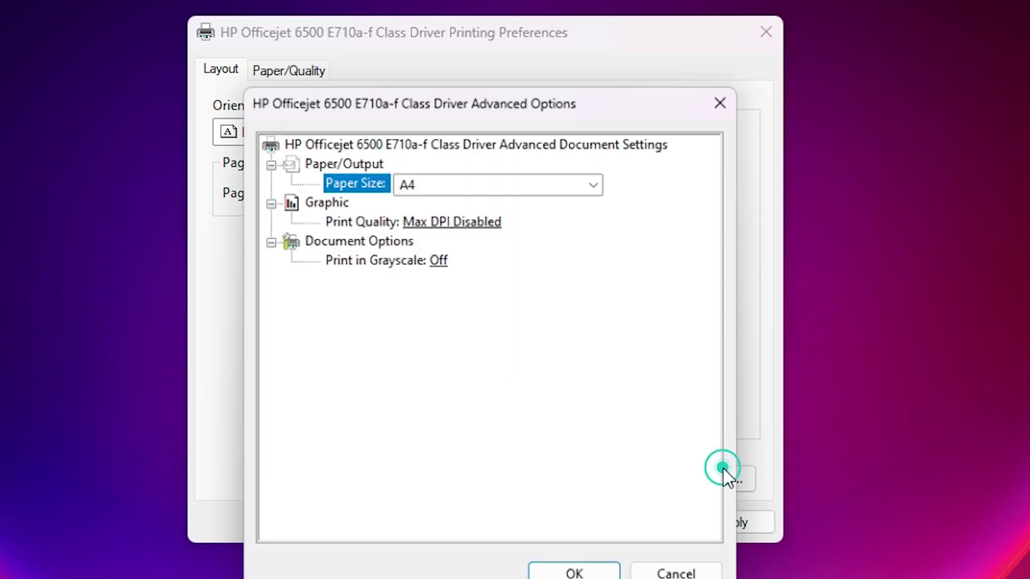
{"action": "left_click", "coordinate": [500, 181]}
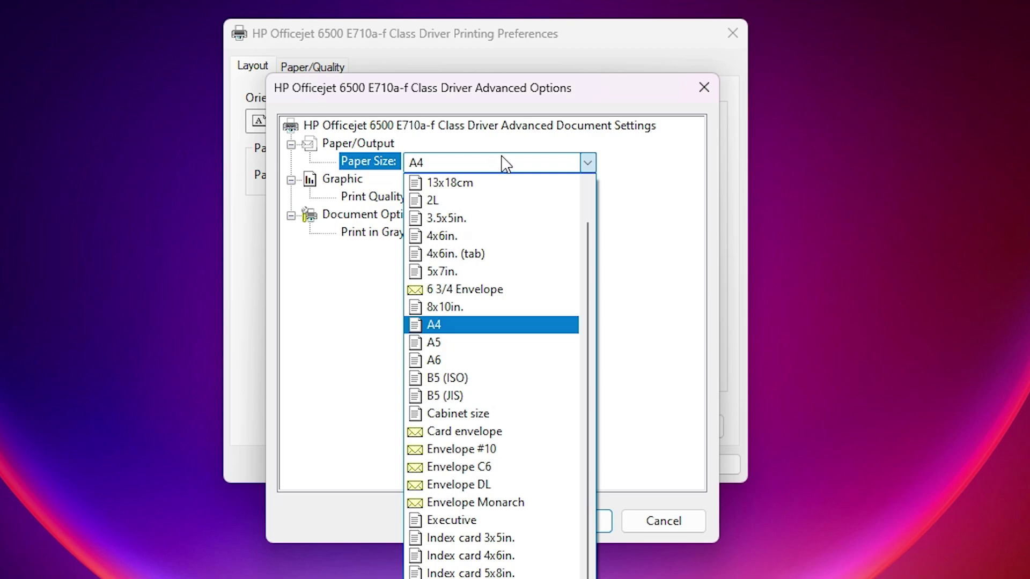
{"action": "scroll", "coordinate": [531, 338], "scroll_direction": "up", "scroll_amount": 1}
{"action": "scroll", "coordinate": [534, 335], "scroll_direction": "down", "scroll_amount": 1}
{"action": "left_click", "coordinate": [309, 318]}
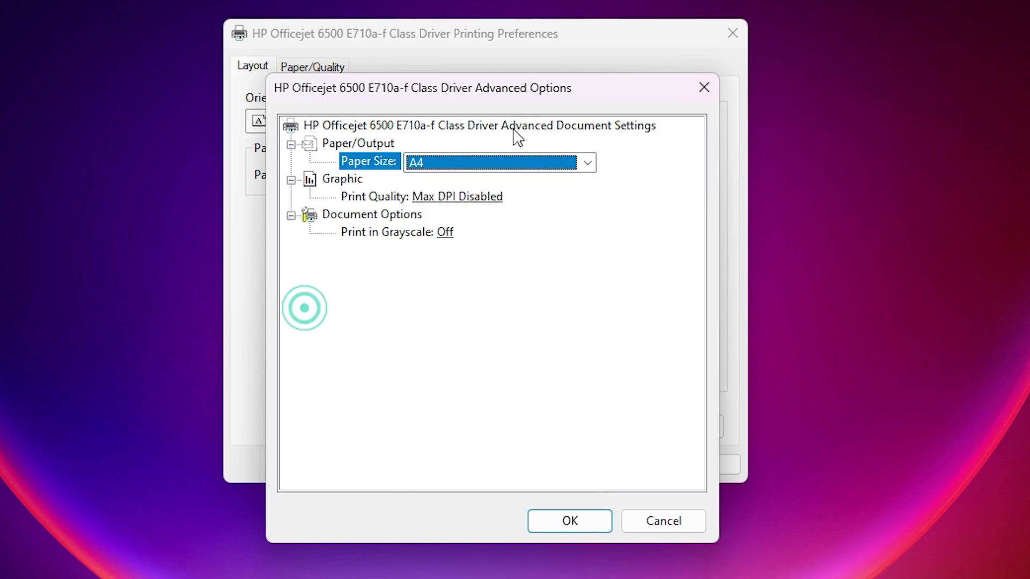
{"action": "left_click", "coordinate": [586, 516]}
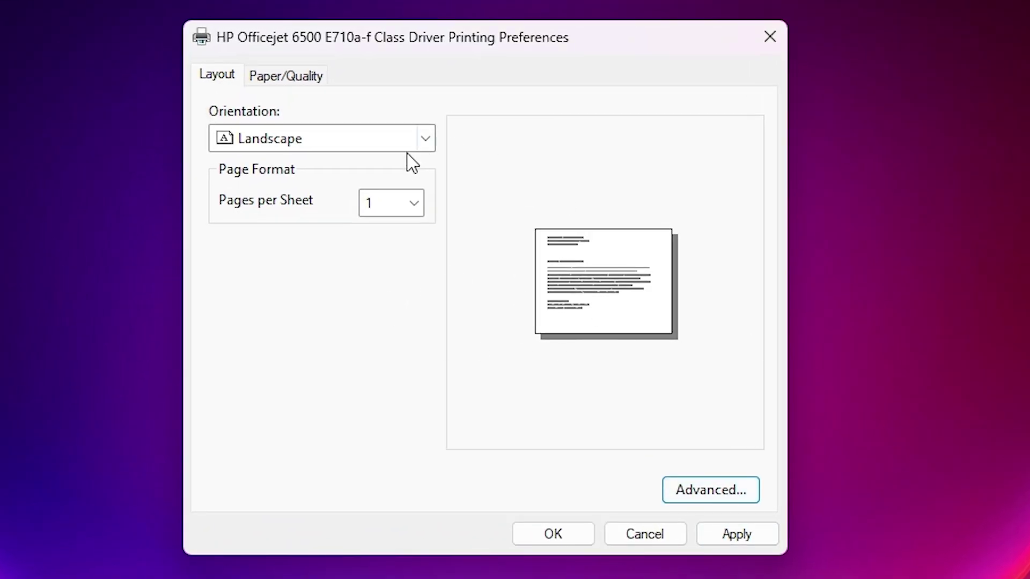
Keep paper source on Automatically select and media type on Plain Paper.
{"action": "left_click", "coordinate": [286, 76]}
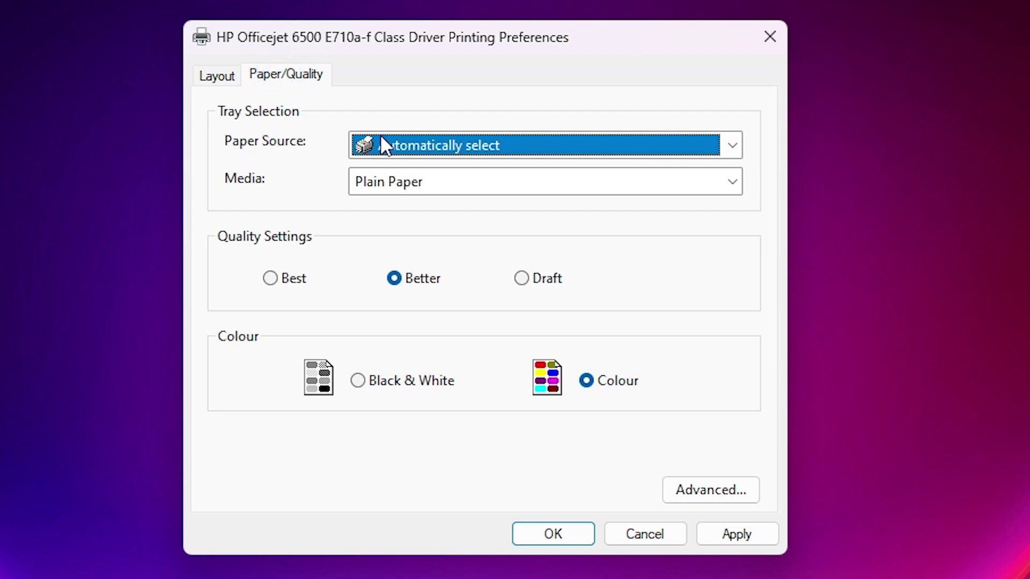
{"action": "left_click", "coordinate": [452, 146]}
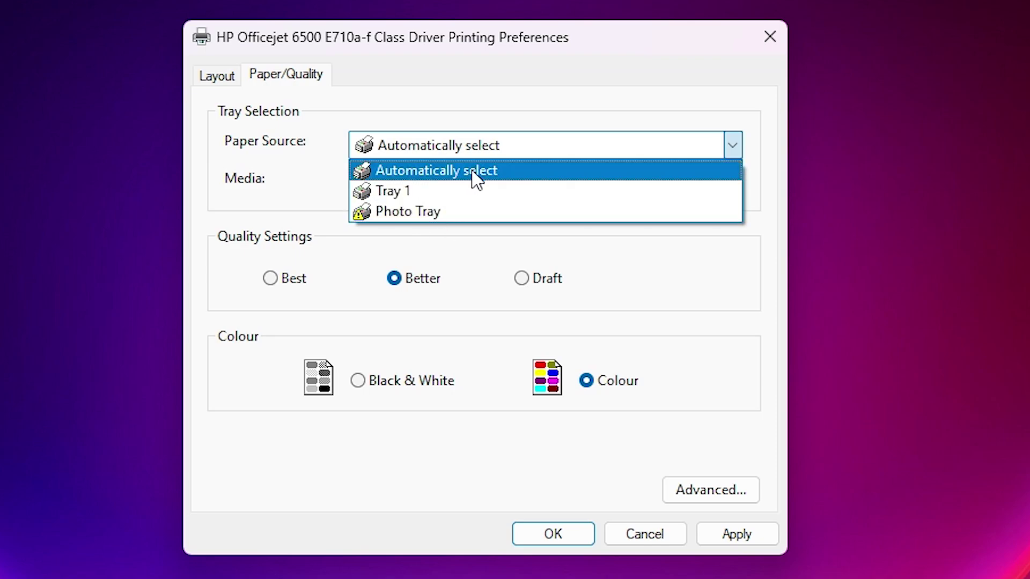
{"action": "left_click", "coordinate": [307, 167]}
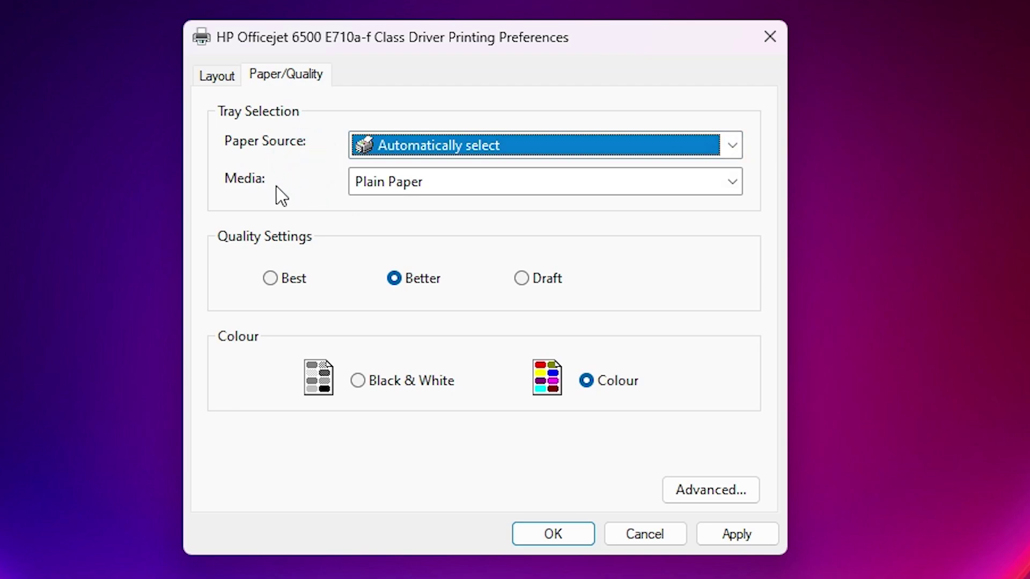
{"action": "left_click", "coordinate": [446, 177]}
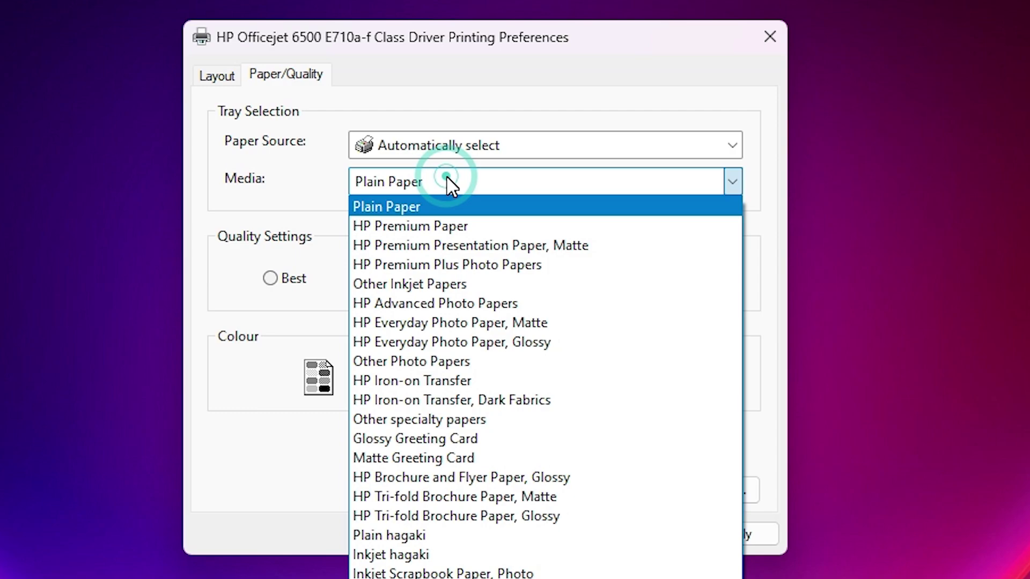
{"action": "left_click", "coordinate": [392, 206]}
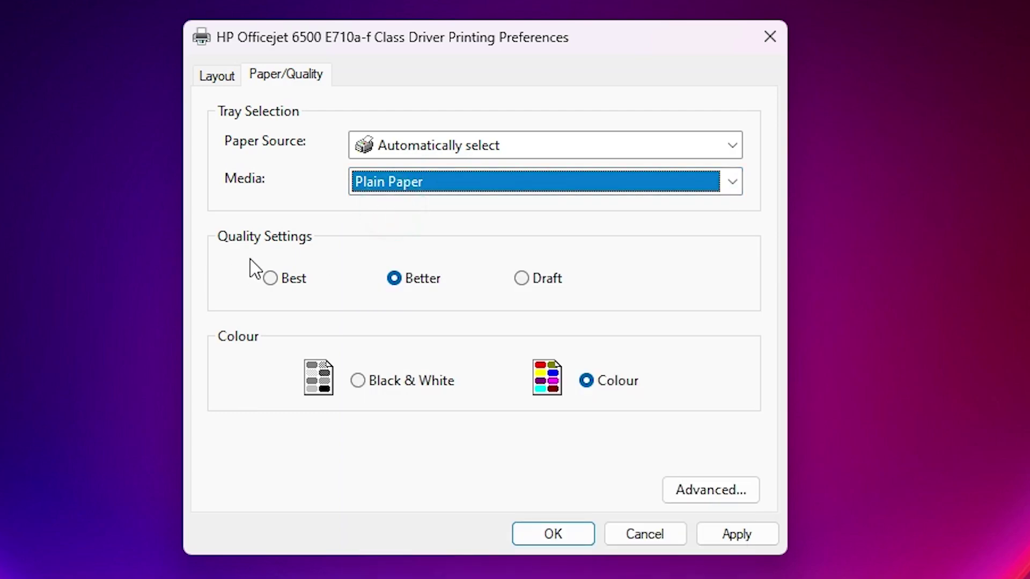
Set print quality to Best and colour to Black & White.
{"action": "left_click", "coordinate": [274, 283]}
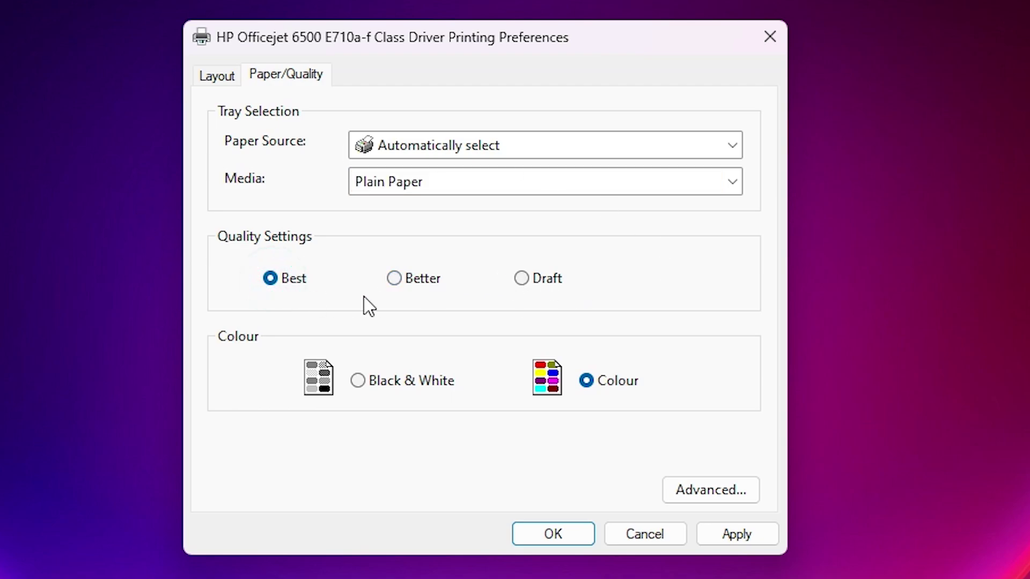
{"action": "left_click", "coordinate": [358, 381]}
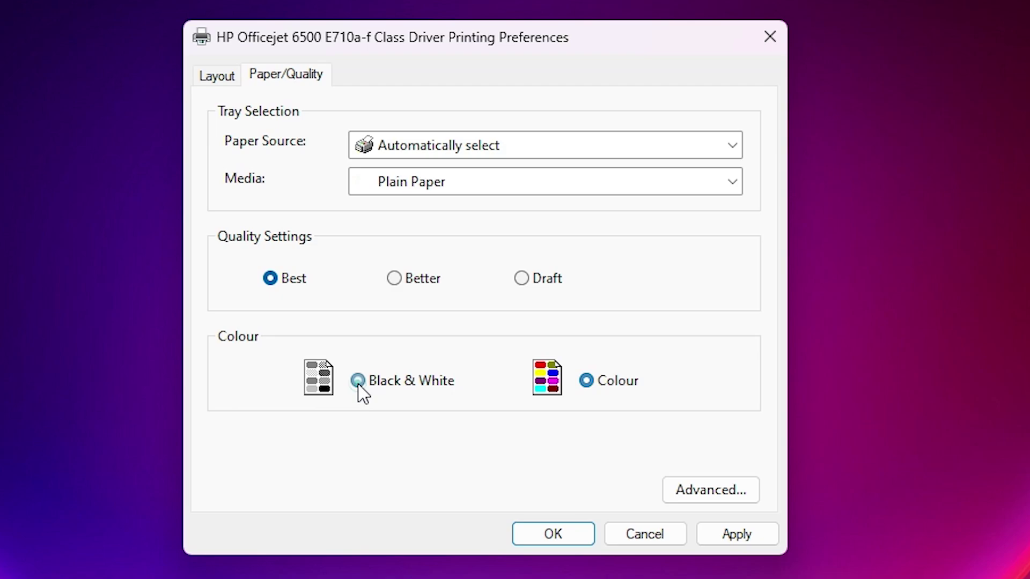
{"action": "left_click", "coordinate": [622, 382]}
{"action": "left_click", "coordinate": [389, 380]}
Check Advanced Options, then apply and save Best quality and Black & White as defaults.
{"action": "left_click", "coordinate": [724, 485]}
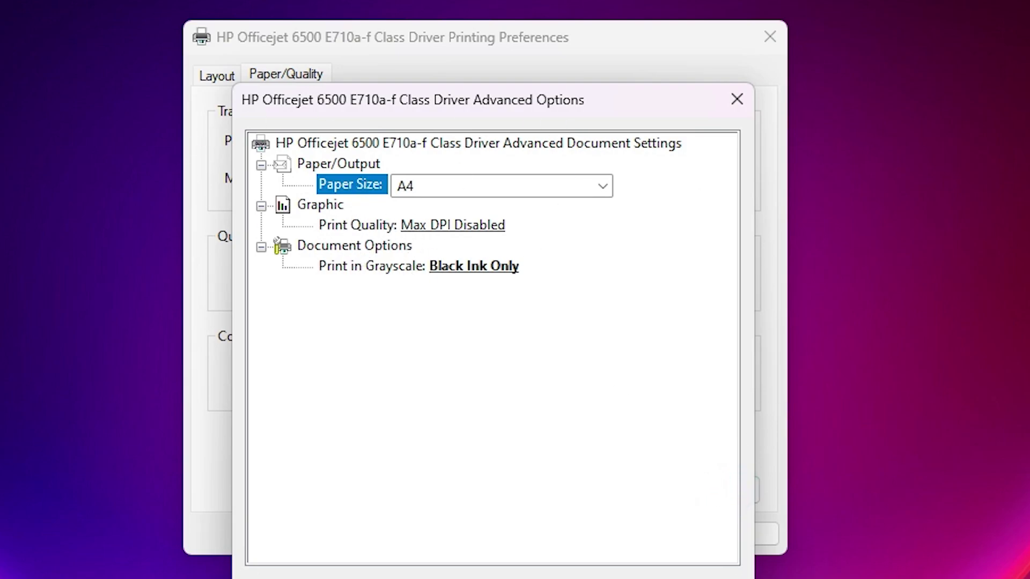
{"action": "key", "text": "Return"}
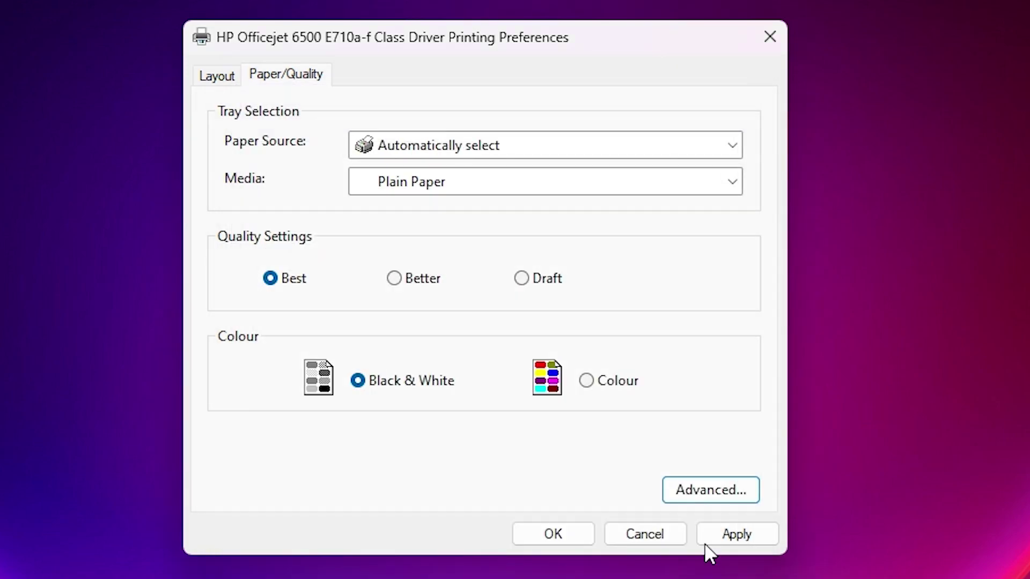
{"action": "left_click", "coordinate": [743, 540]}
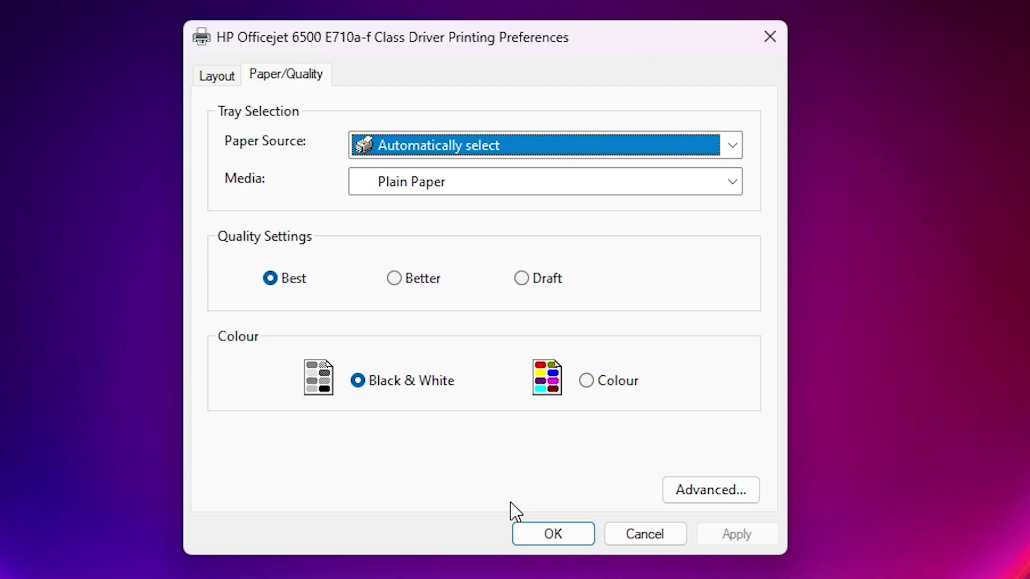
{"action": "left_click", "coordinate": [559, 530]}
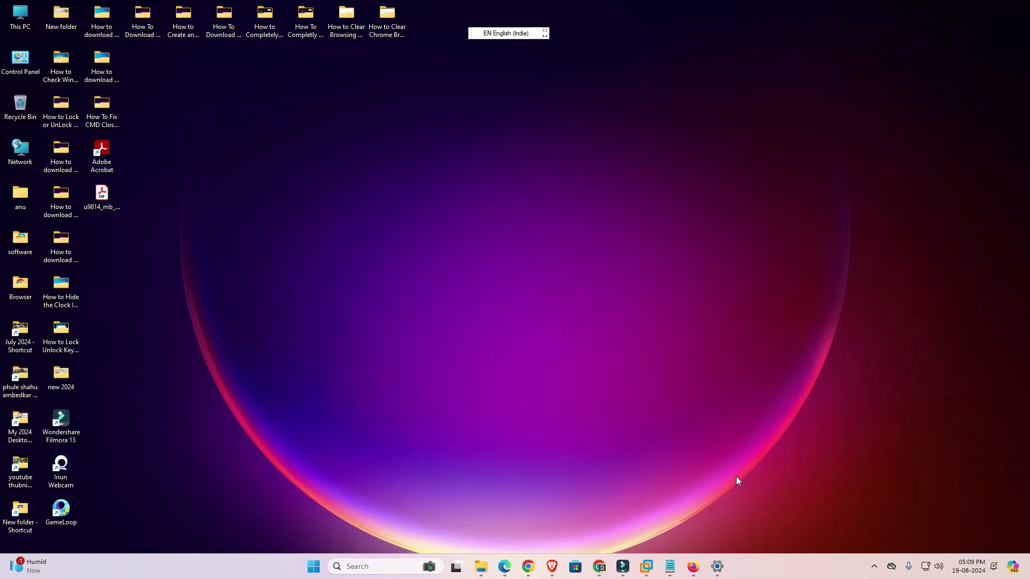
Close Settings and reopen Printers & scanners through a Start search for 'p'.
{"action": "left_click", "coordinate": [717, 566]}
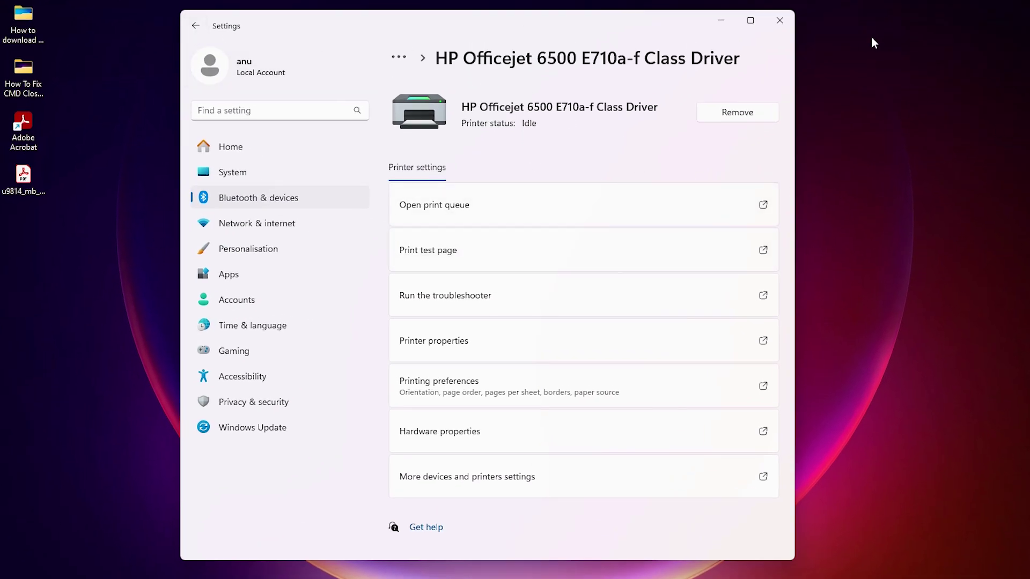
{"action": "left_click", "coordinate": [780, 20]}
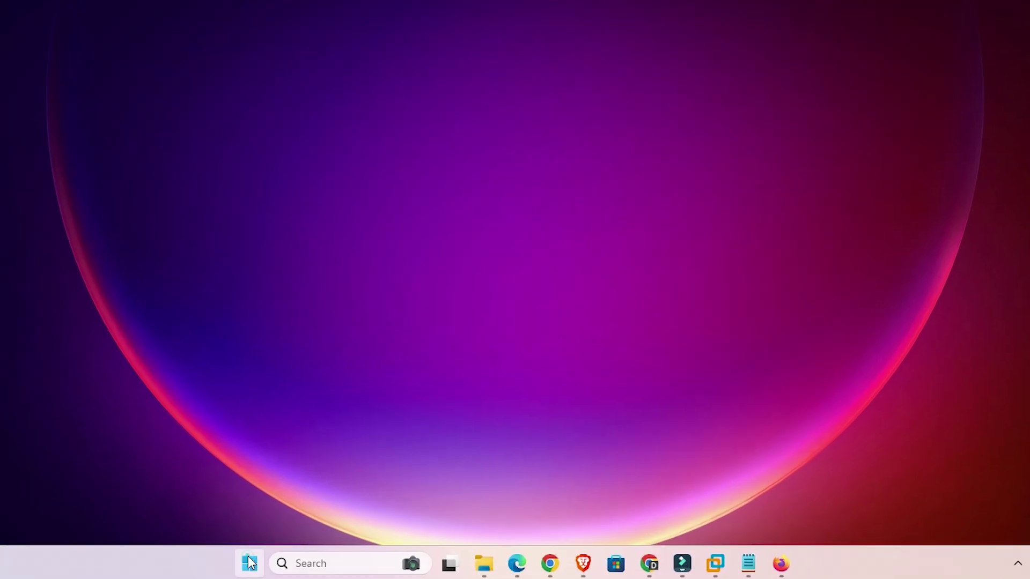
{"action": "left_click", "coordinate": [250, 563]}
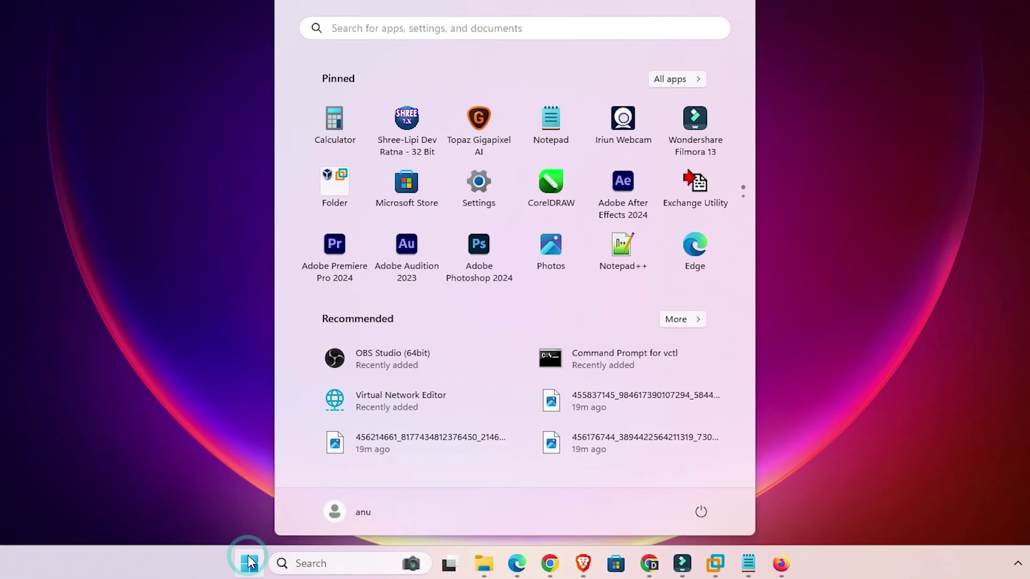
{"action": "type", "text": "p"}
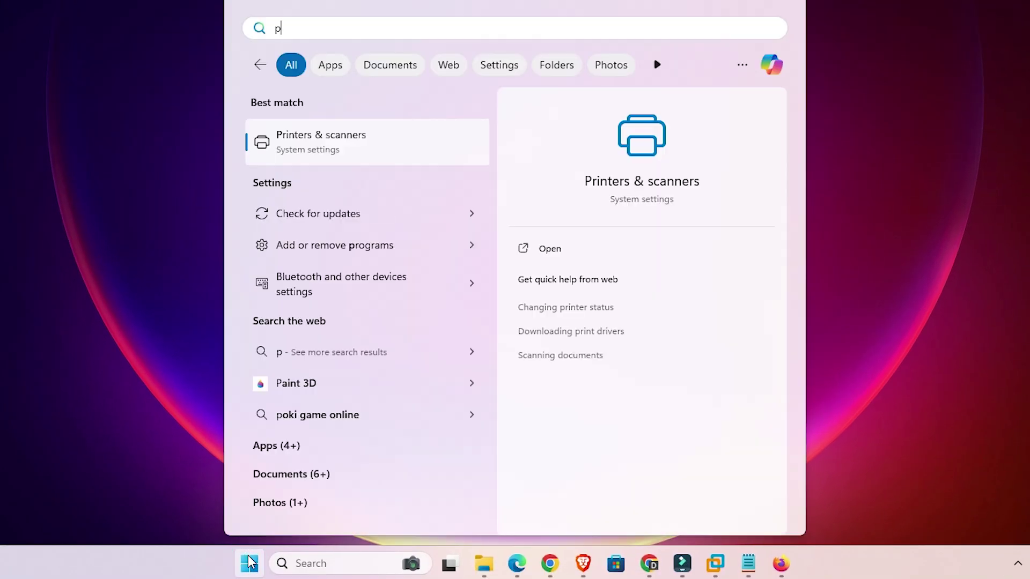
{"action": "left_click", "coordinate": [390, 138]}
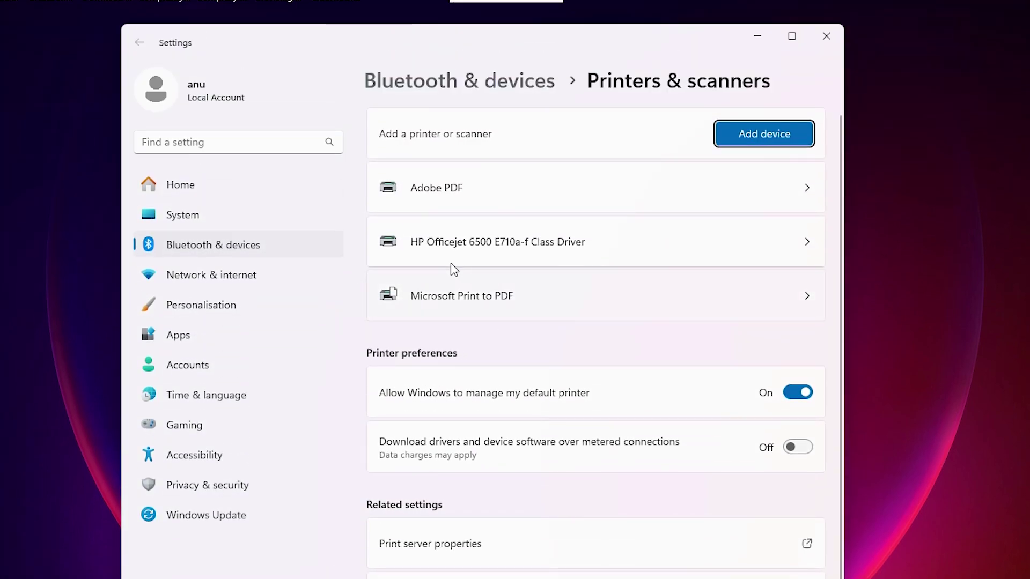
Confirm the HP Officejet preferences kept Landscape, Best and Black & White, then close Settings.
{"action": "left_click", "coordinate": [539, 248]}
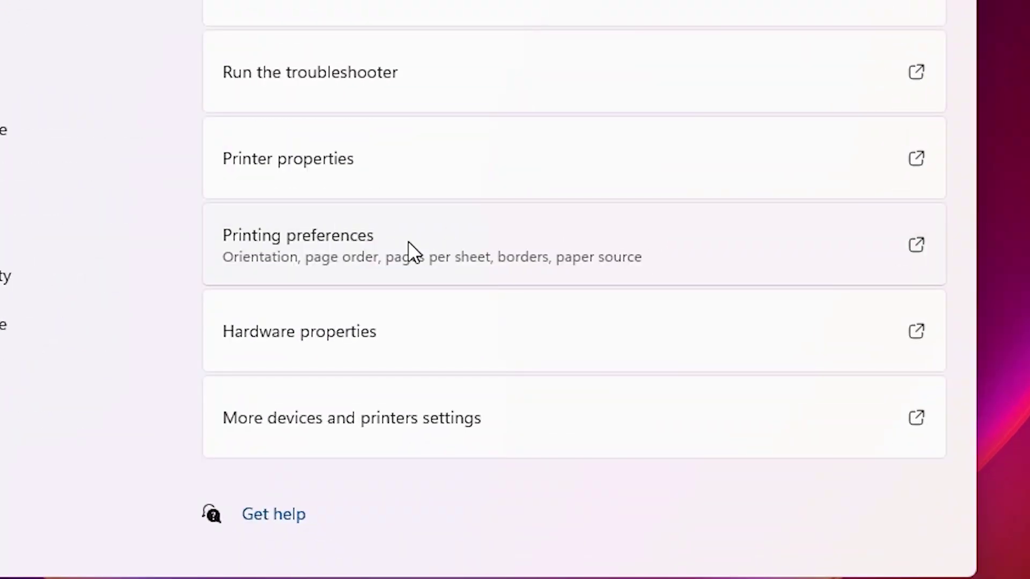
{"action": "left_click", "coordinate": [408, 240]}
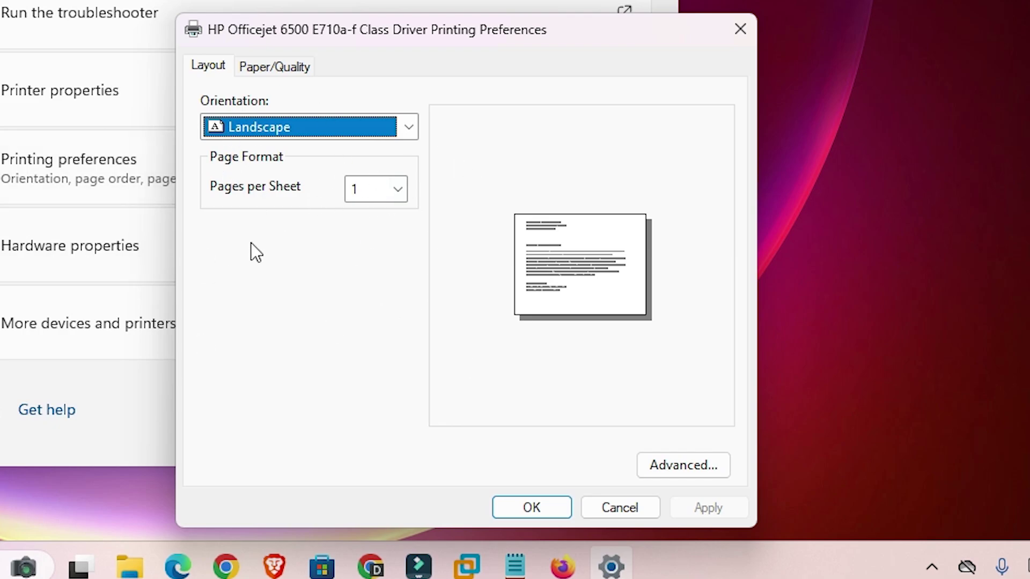
{"action": "left_click", "coordinate": [283, 69]}
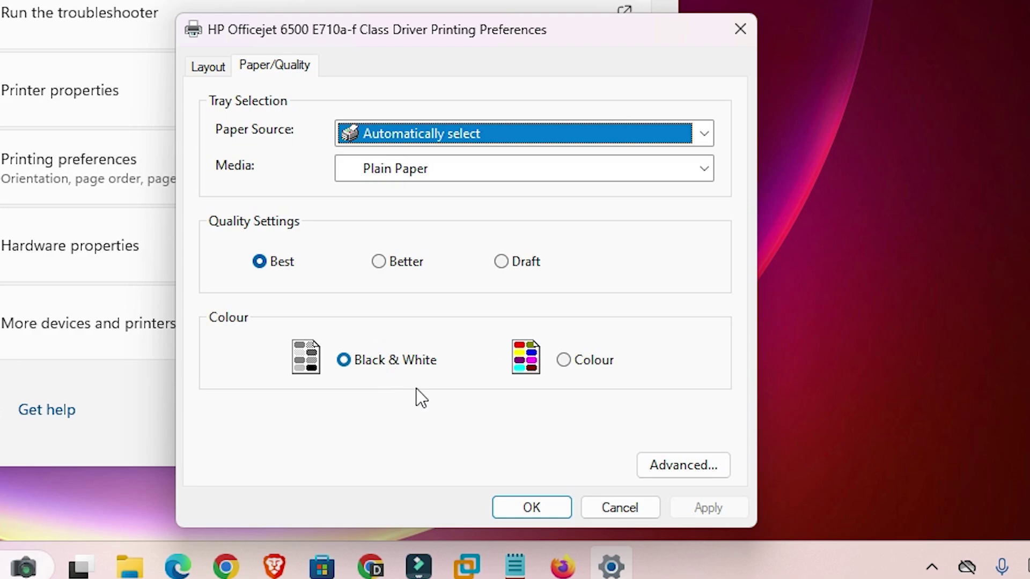
{"action": "left_click", "coordinate": [530, 508]}
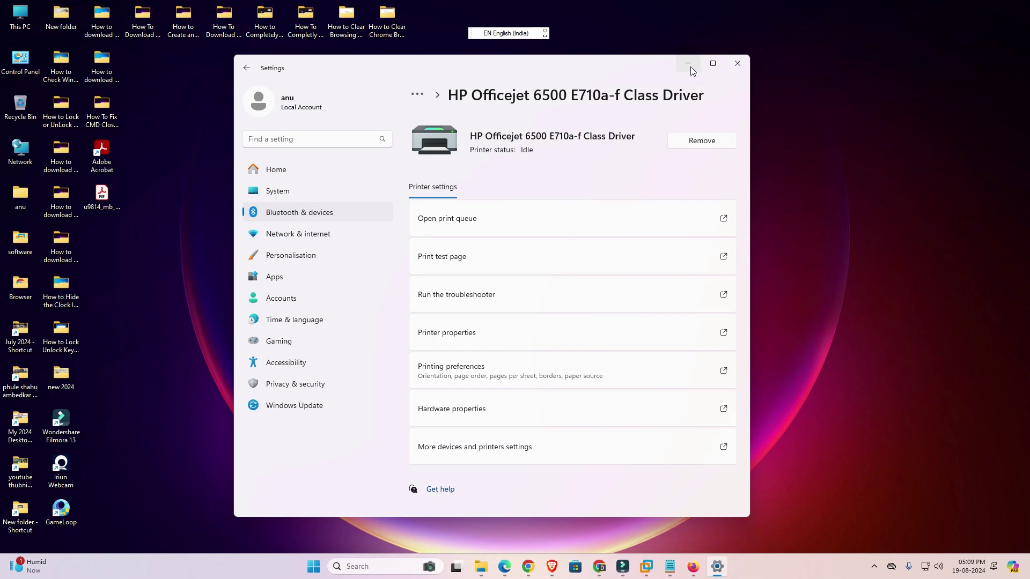
{"action": "left_click", "coordinate": [690, 66]}
Bring Notepad forward and open File > Print, keeping the HP Officejet as printer.
{"action": "mouse_move", "coordinate": [670, 570]}
{"action": "left_click", "coordinate": [662, 539]}
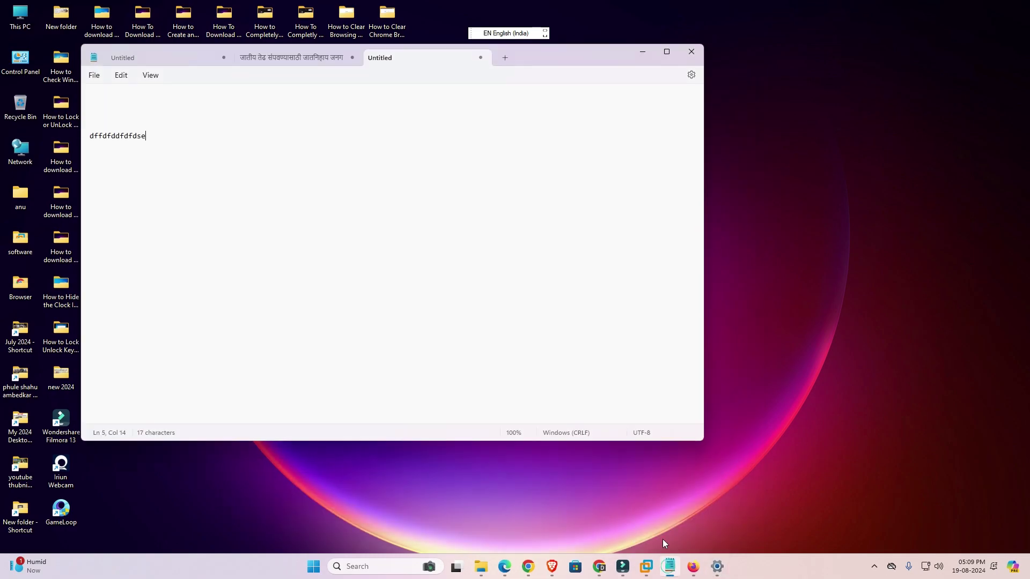
{"action": "left_click_drag", "start_coordinate": [552, 57], "coordinate": [678, 90]}
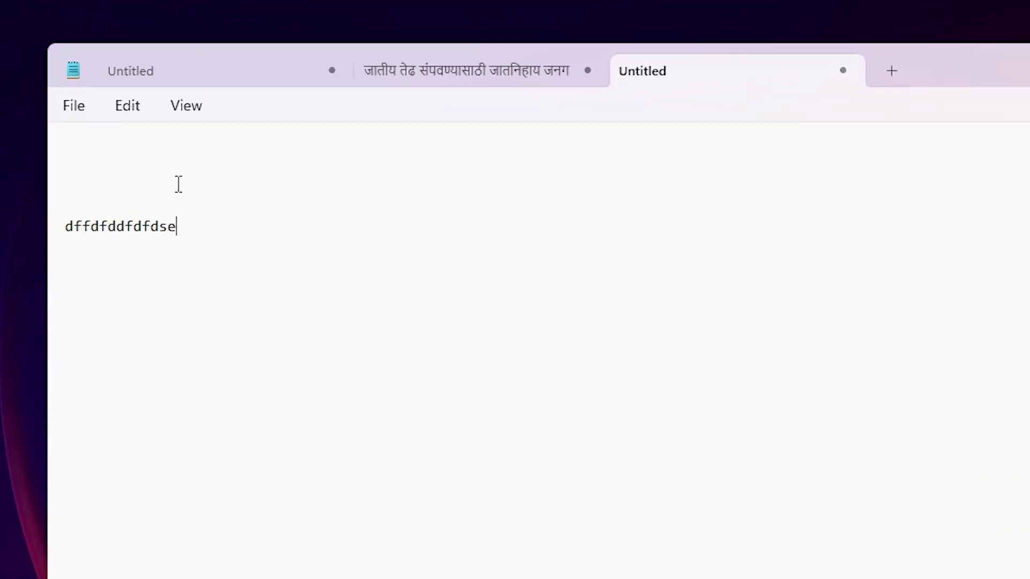
{"action": "left_click", "coordinate": [65, 107]}
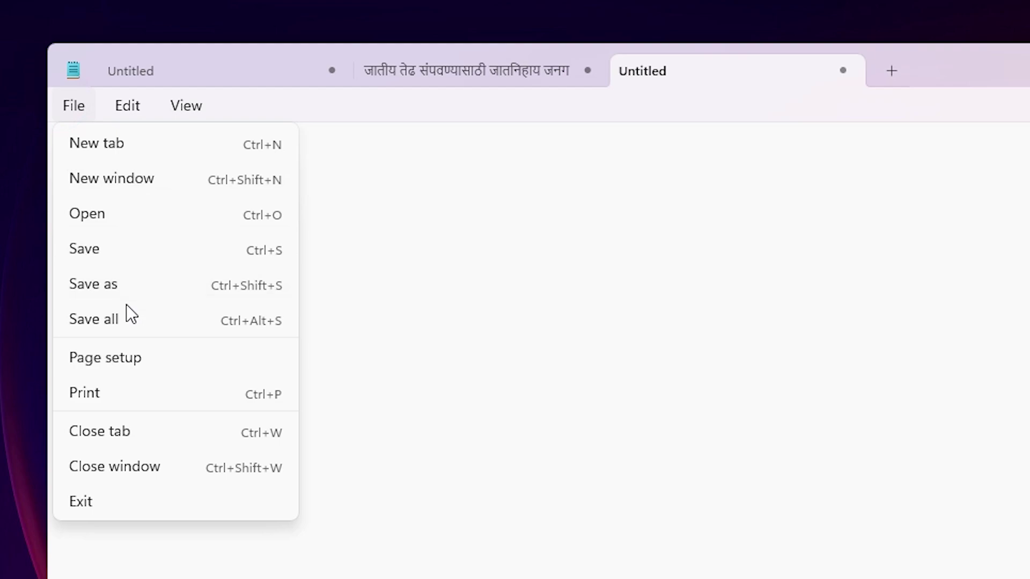
{"action": "left_click", "coordinate": [137, 395]}
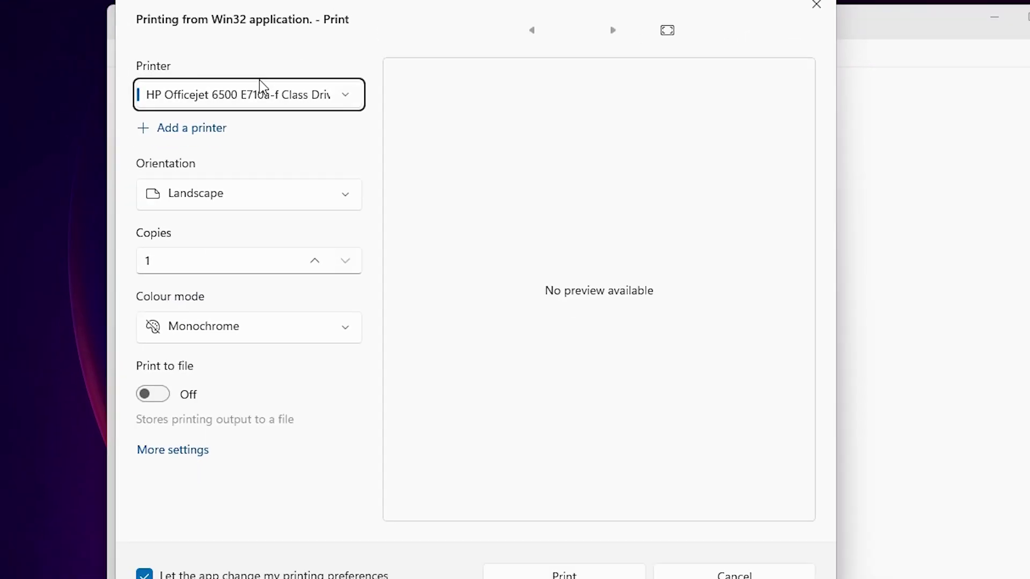
{"action": "left_click", "coordinate": [249, 101]}
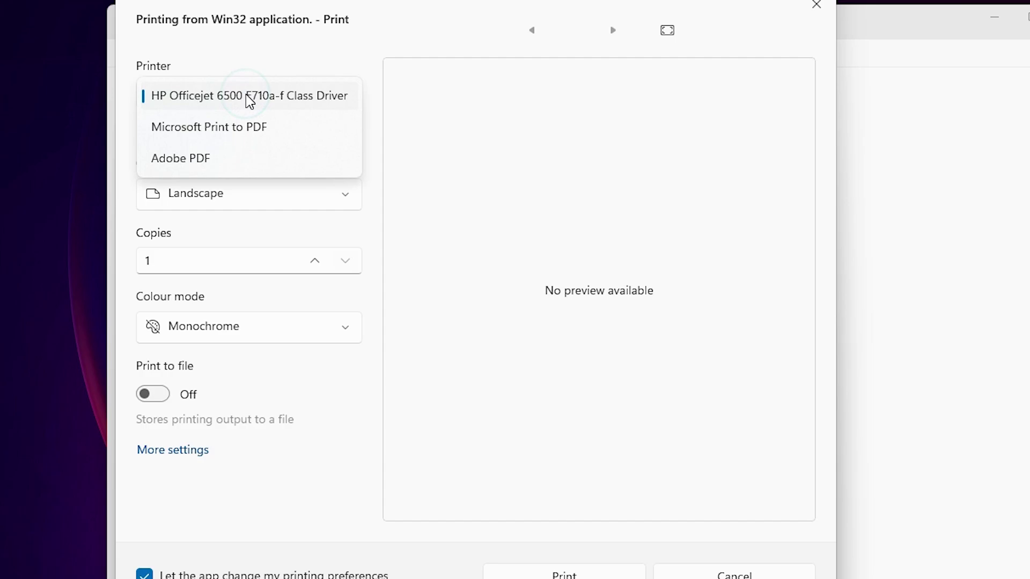
{"action": "left_click", "coordinate": [304, 47]}
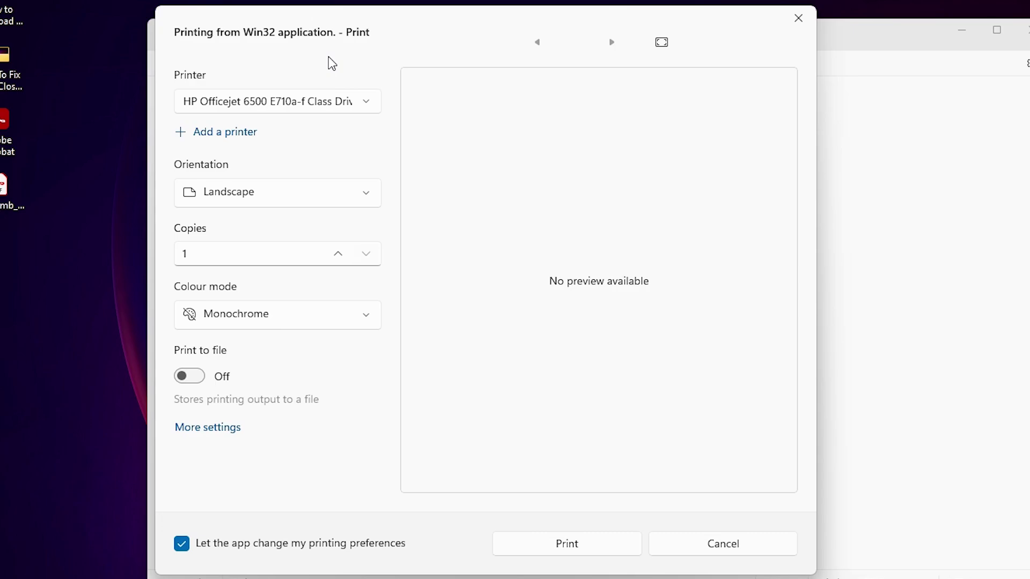
Switch this job to Portrait, leave copies at 1, and open More settings.
{"action": "left_click", "coordinate": [303, 204]}
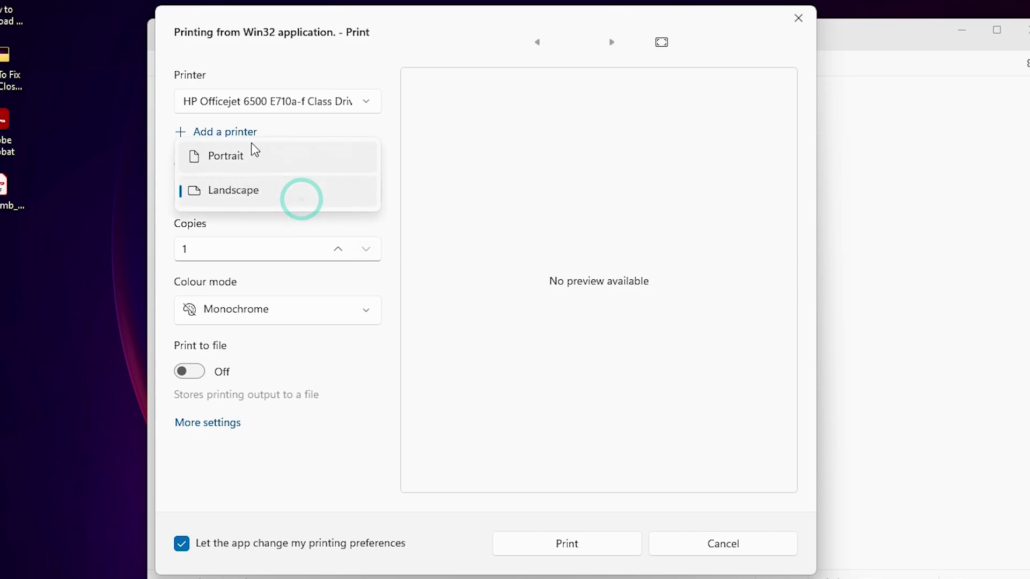
{"action": "left_click", "coordinate": [237, 167]}
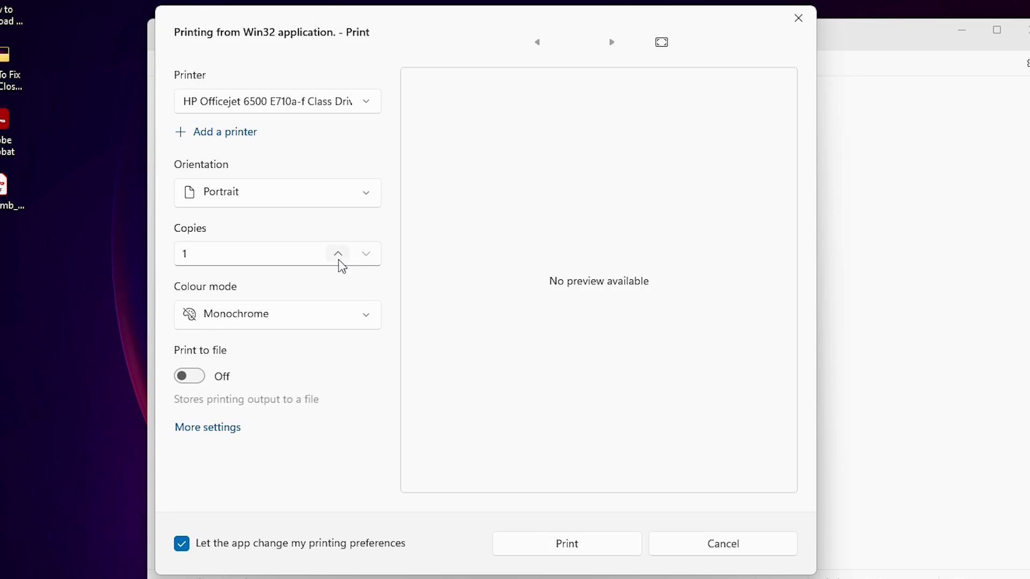
{"action": "left_click", "coordinate": [297, 261]}
{"action": "left_click", "coordinate": [340, 257]}
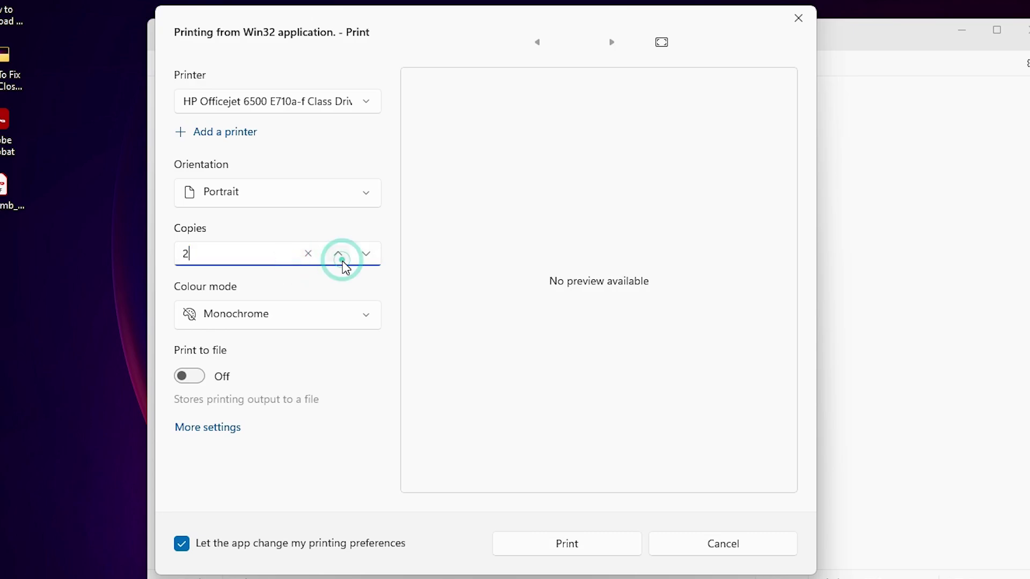
{"action": "left_click", "coordinate": [365, 253]}
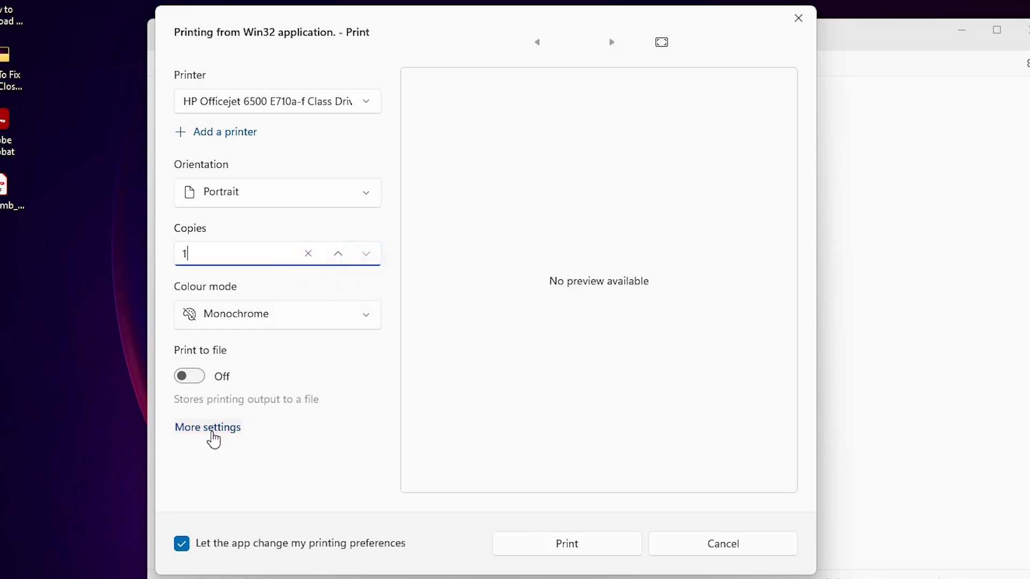
{"action": "left_click", "coordinate": [213, 427]}
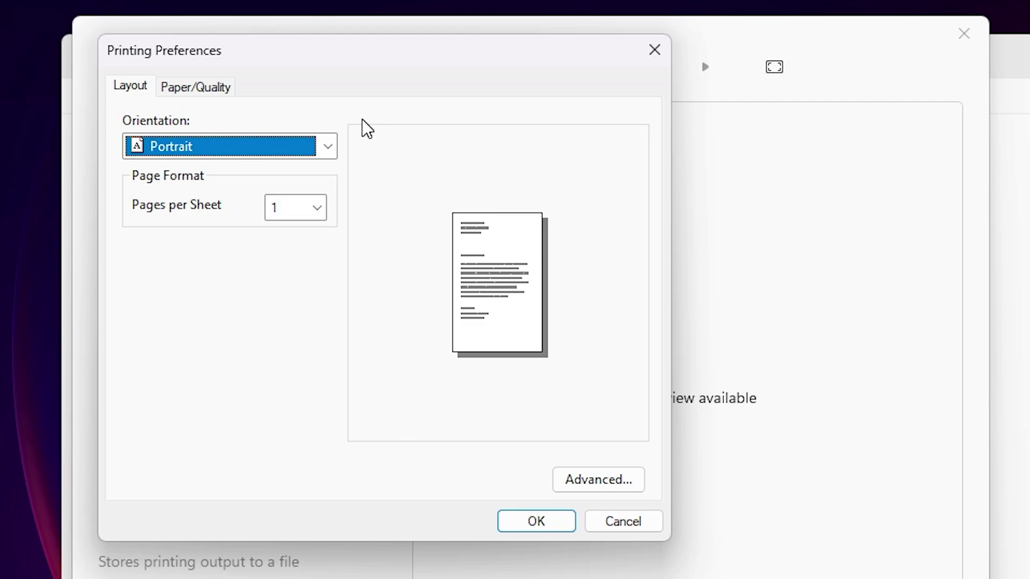
Choose Better quality and Colour on the Paper/Quality tab and confirm with OK.
{"action": "left_click", "coordinate": [209, 91]}
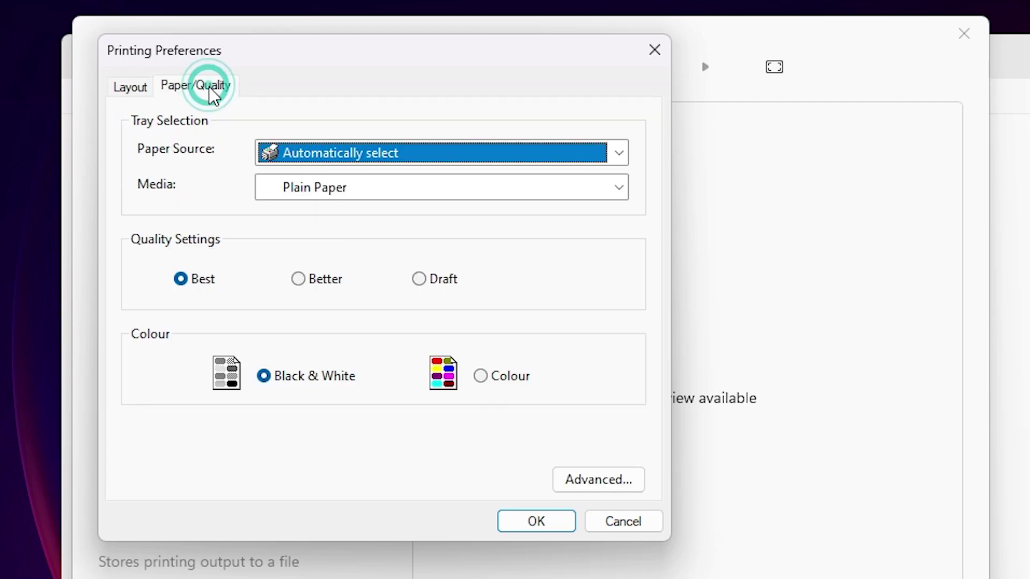
{"action": "left_click", "coordinate": [298, 278]}
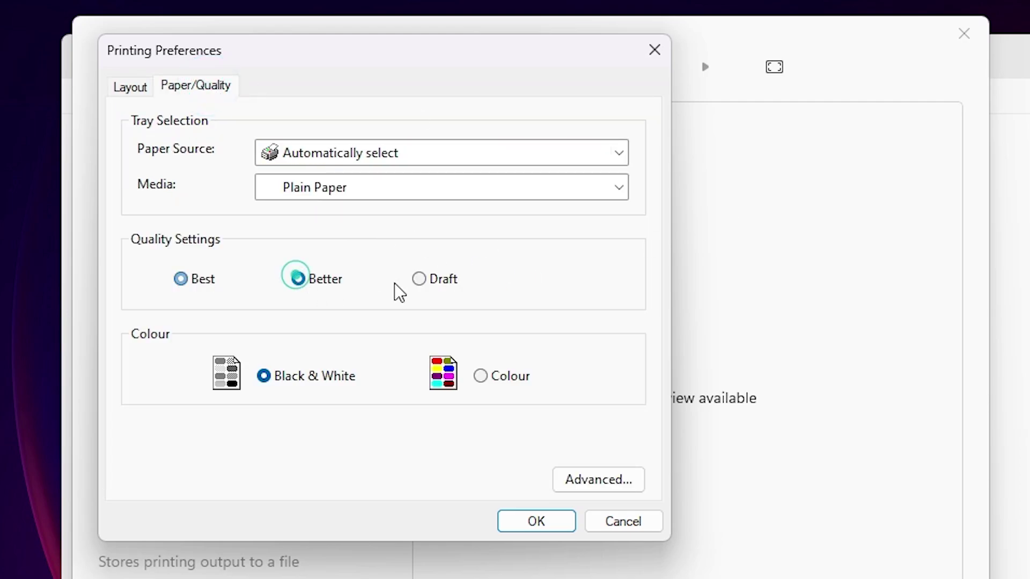
{"action": "left_click", "coordinate": [498, 381]}
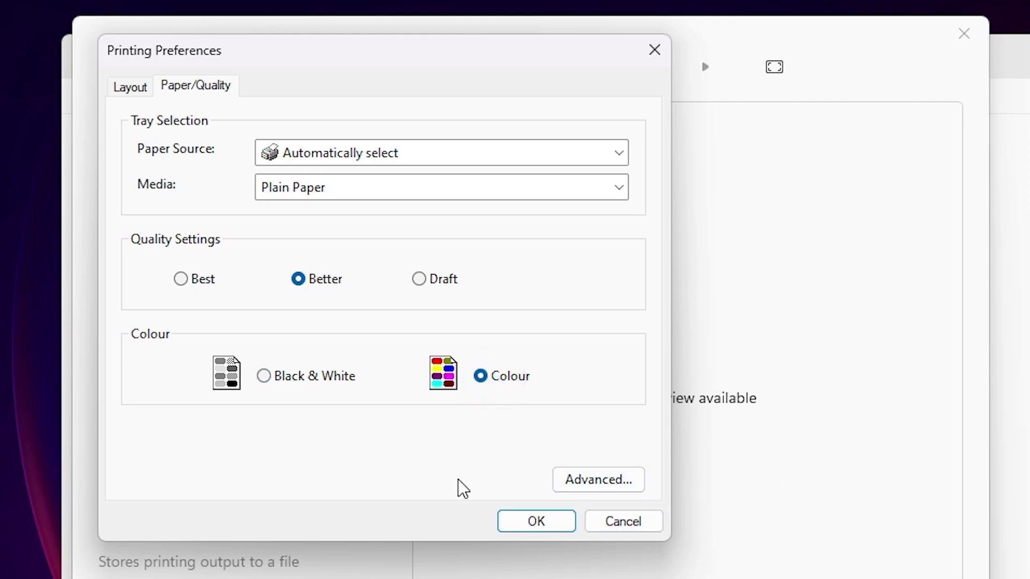
{"action": "left_click", "coordinate": [512, 519]}
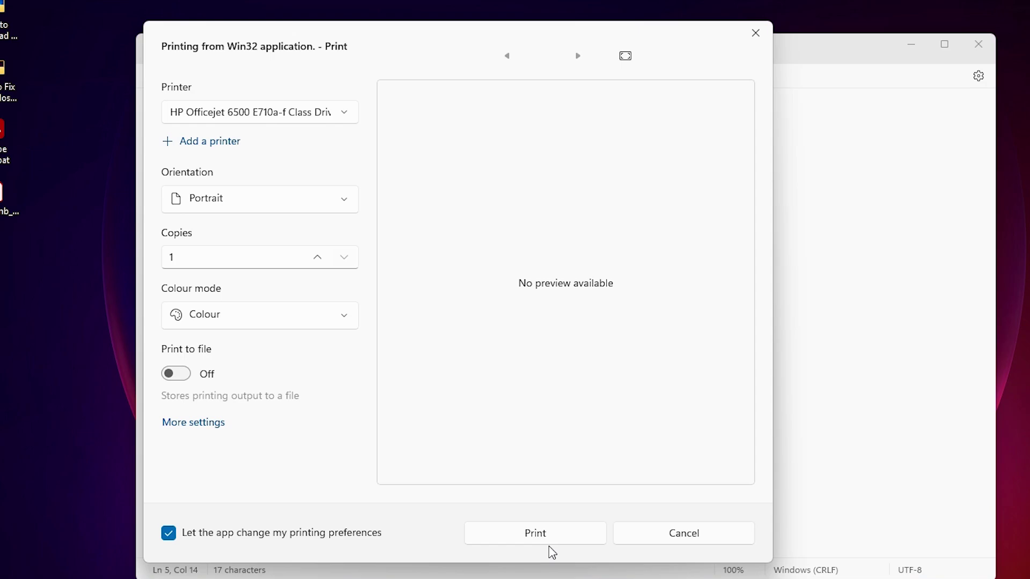
Cancel Notepad's Print dialog without sending the job to the HP Officejet 6500.
{"action": "left_click", "coordinate": [729, 542]}
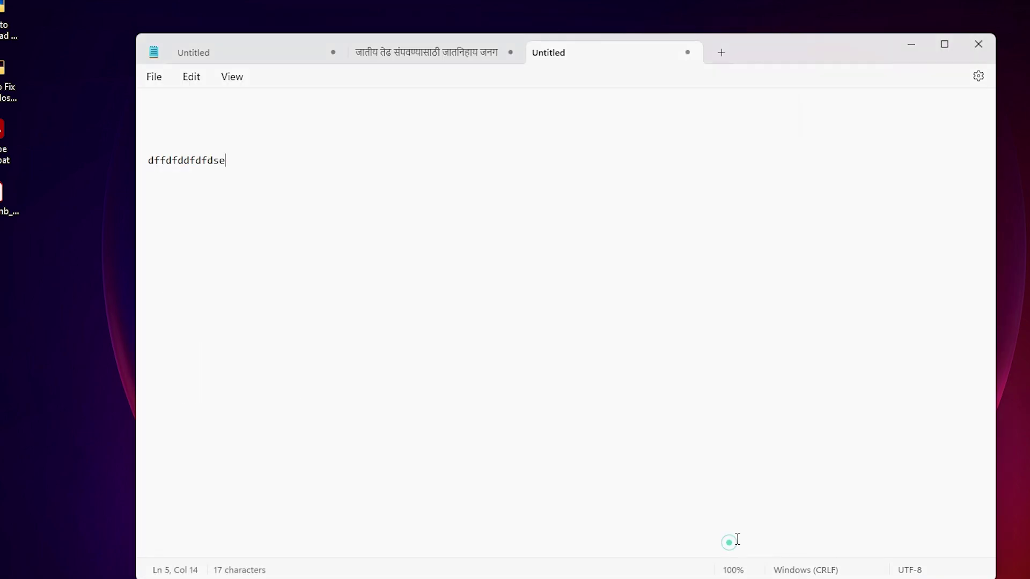